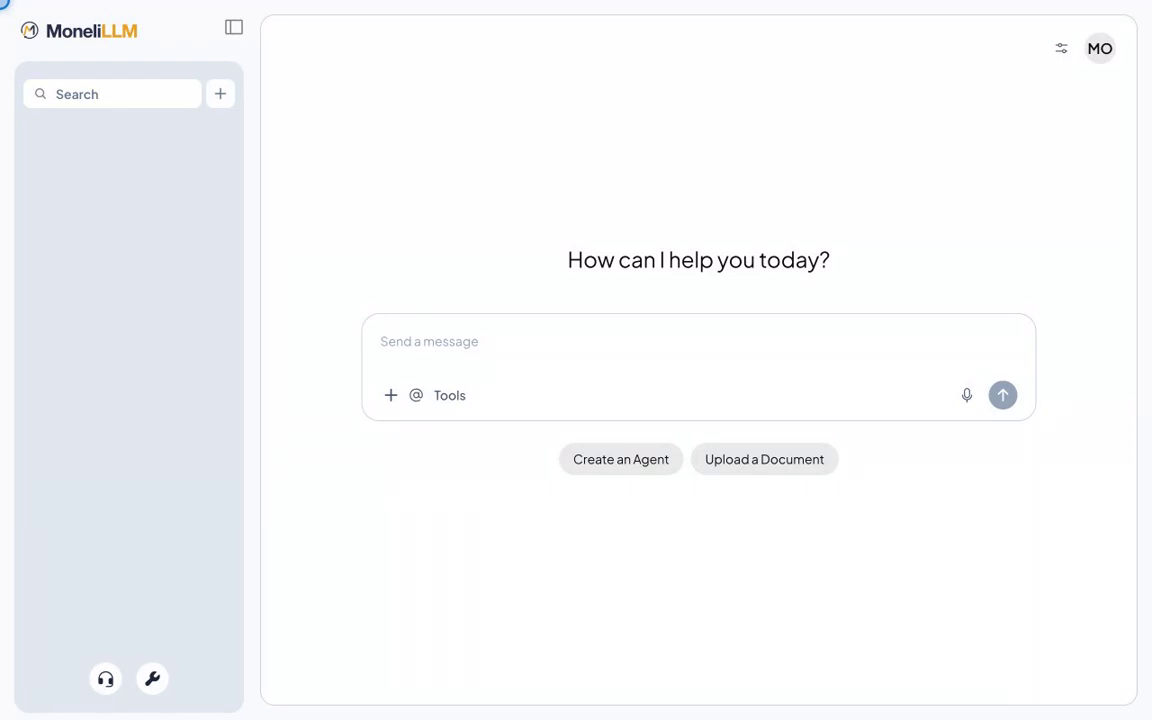
Step: Create a new workspace named 'Company Policies 9588' from the workspaces home
{"action": "left_click", "coordinate": [152, 679]}
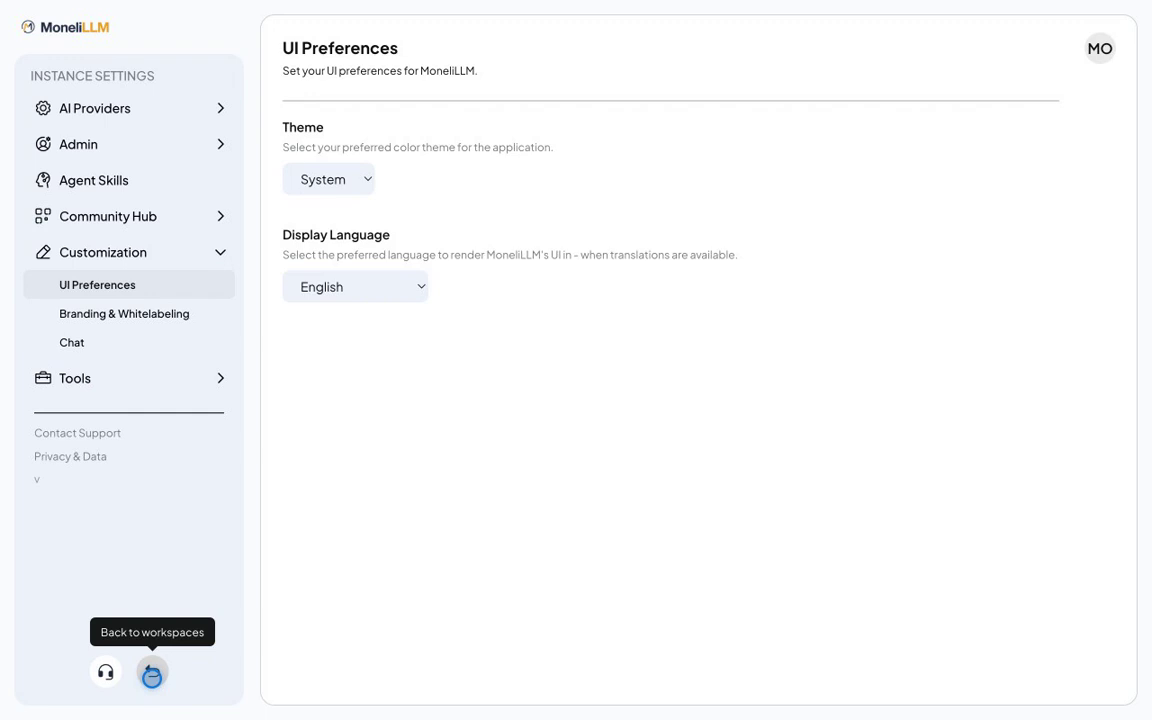
{"action": "left_click", "coordinate": [152, 674]}
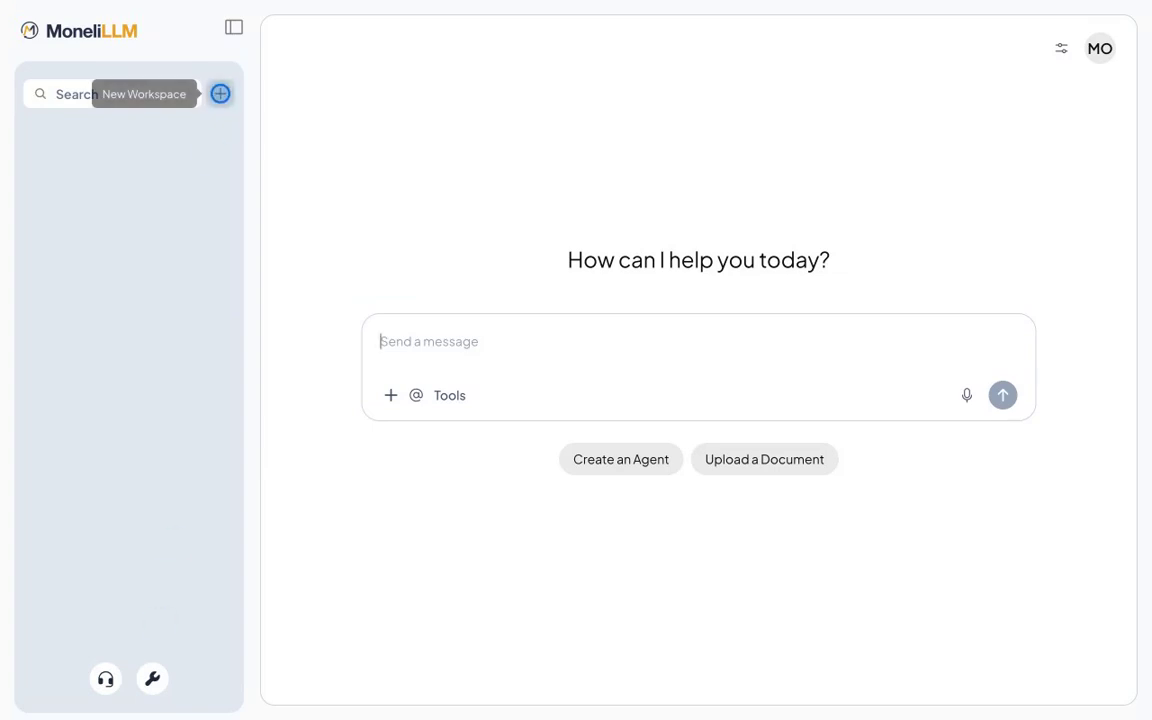
{"action": "left_click", "coordinate": [220, 93]}
{"action": "type", "text": "Company Policies 9588"}
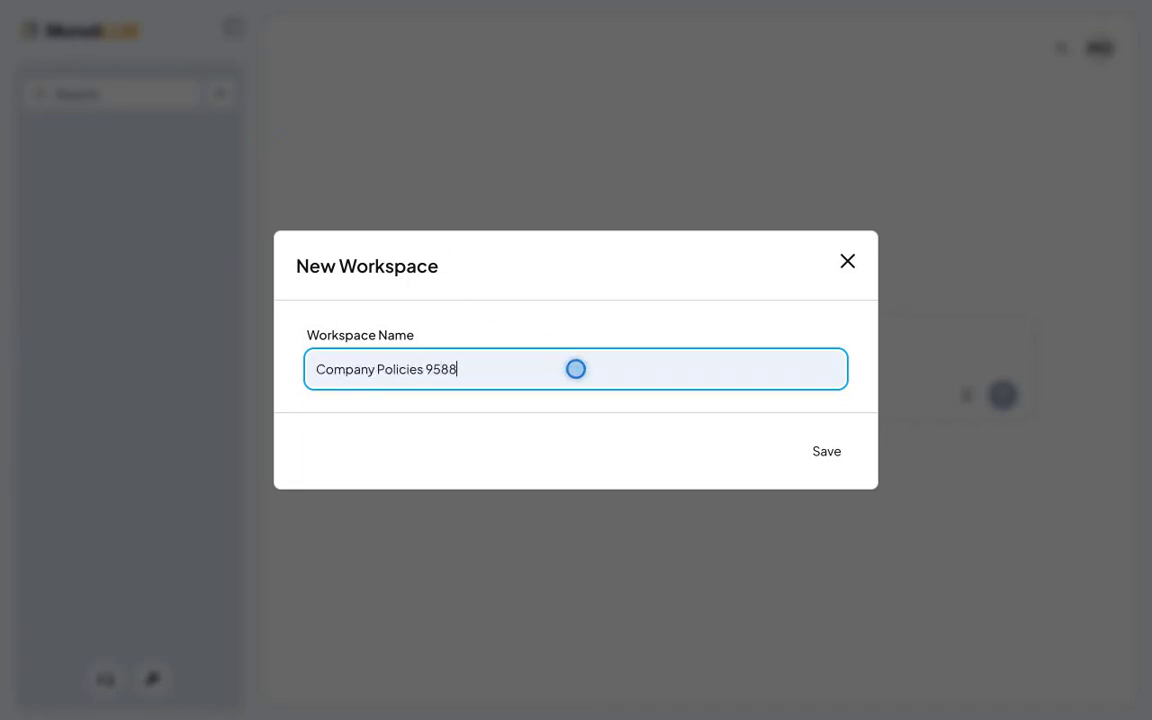
{"action": "left_click", "coordinate": [826, 451]}
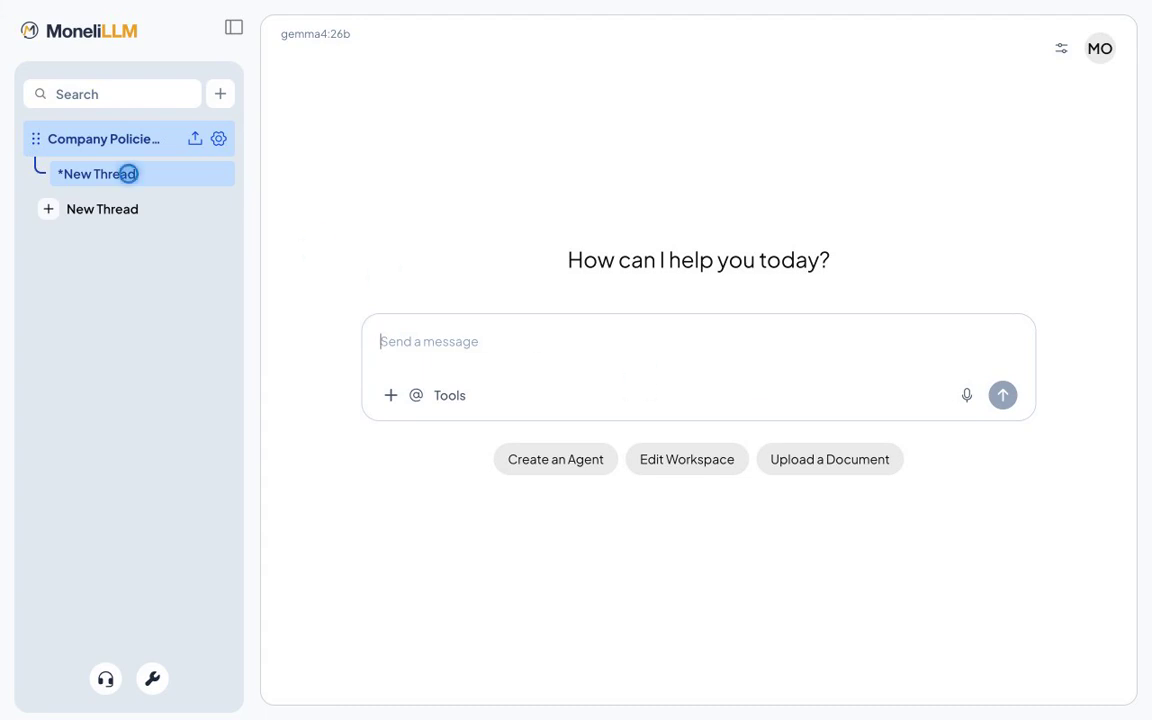
Step: Move operations-runbook.txt into the Company Policies workspace, save and embed it, then close the documents window
{"action": "left_click", "coordinate": [195, 138]}
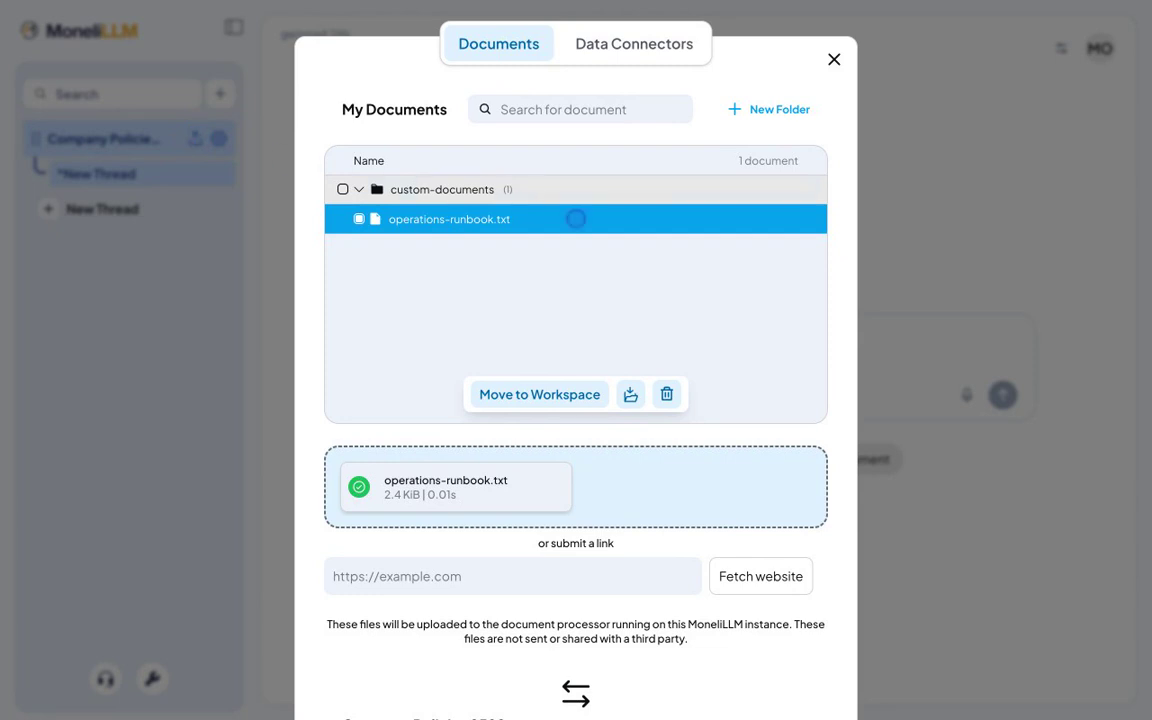
{"action": "left_click", "coordinate": [540, 394]}
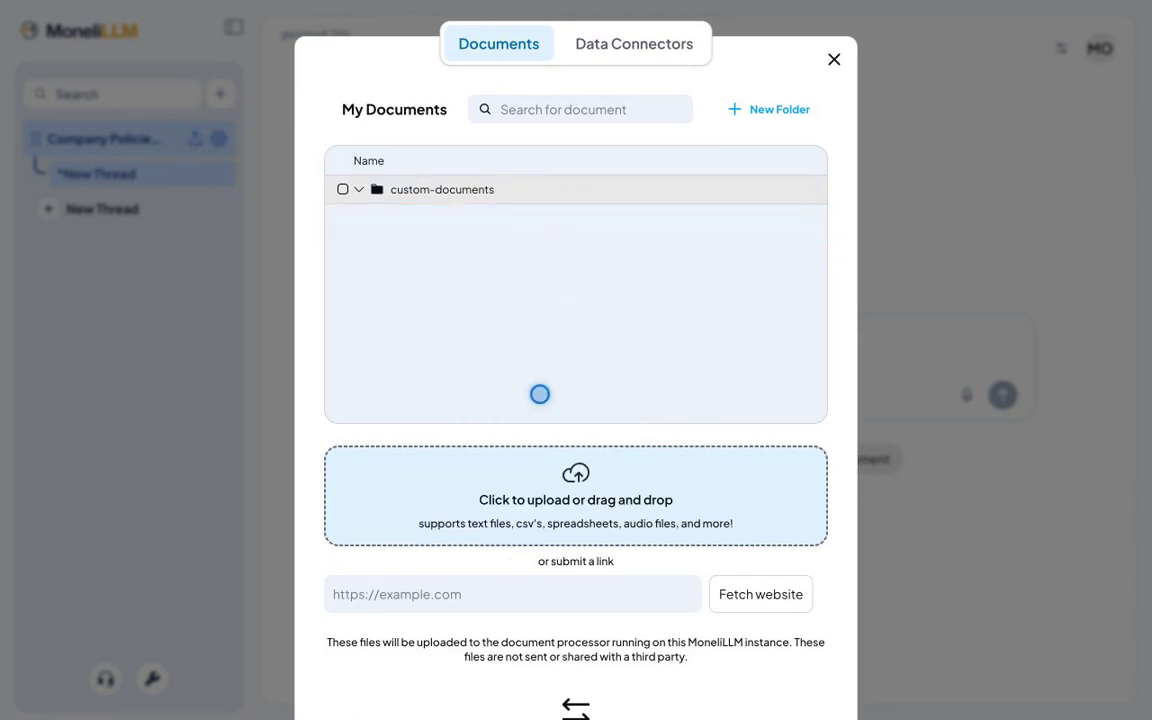
{"action": "scroll", "coordinate": [540, 394], "scroll_direction": "down", "scroll_amount": 5}
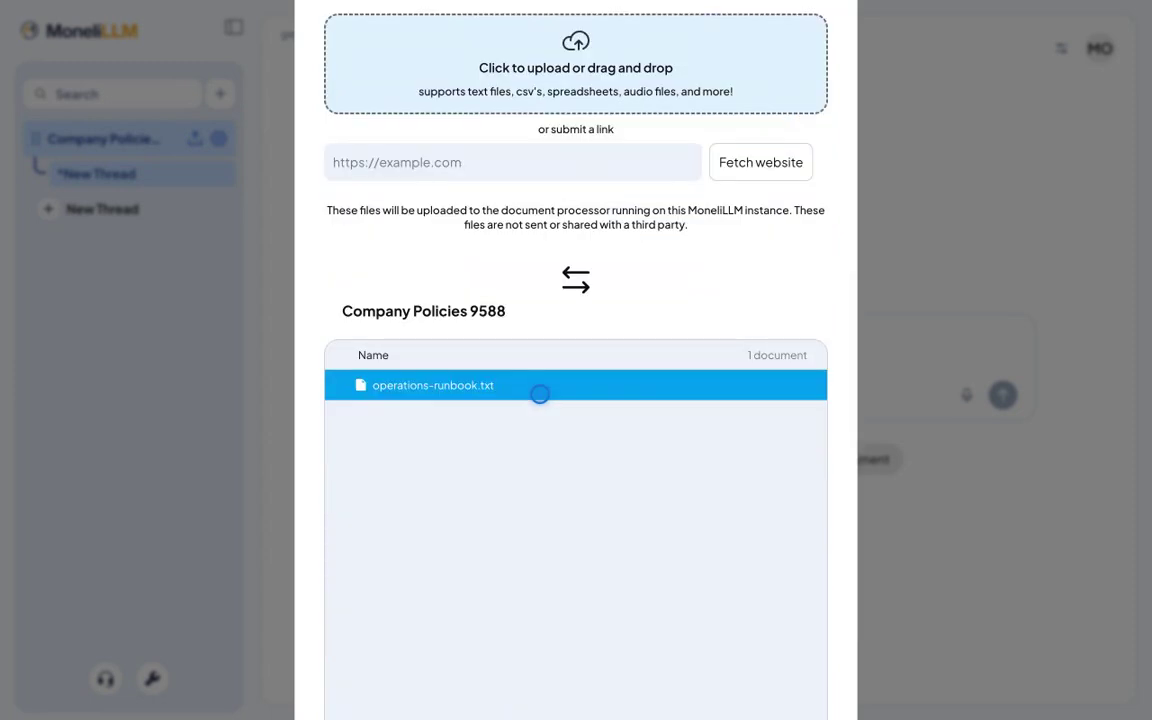
{"action": "scroll", "coordinate": [540, 394], "scroll_direction": "down", "scroll_amount": 3}
{"action": "left_click", "coordinate": [758, 627]}
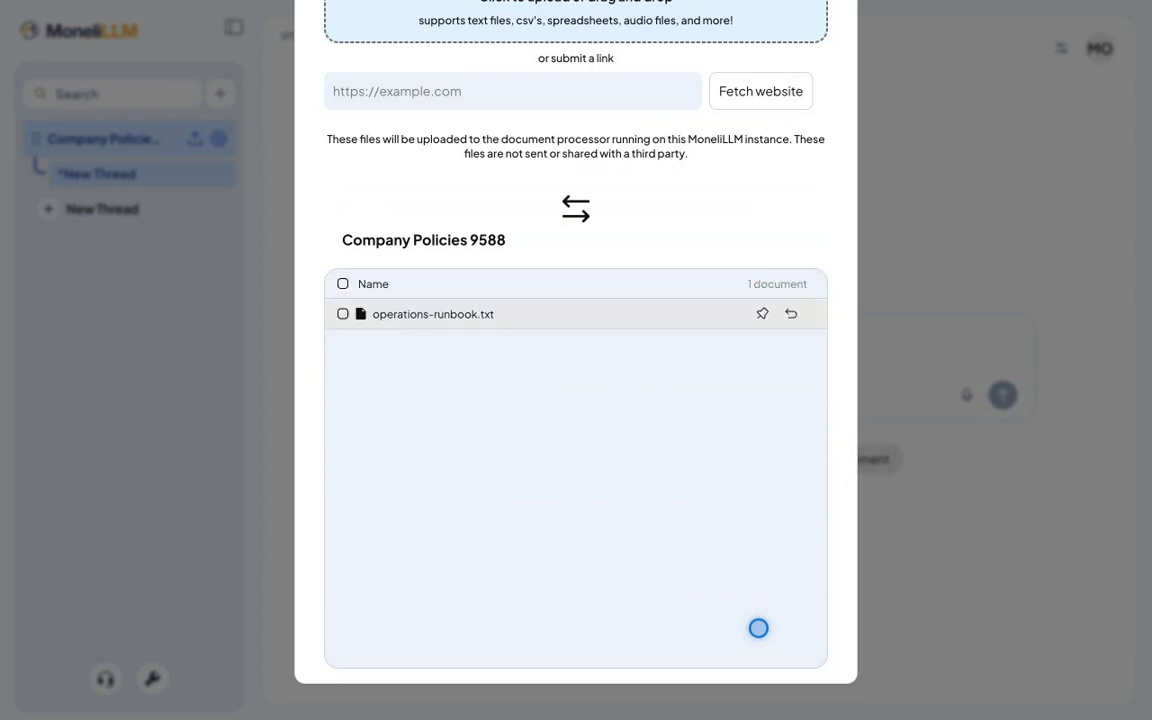
{"action": "key", "text": "Escape"}
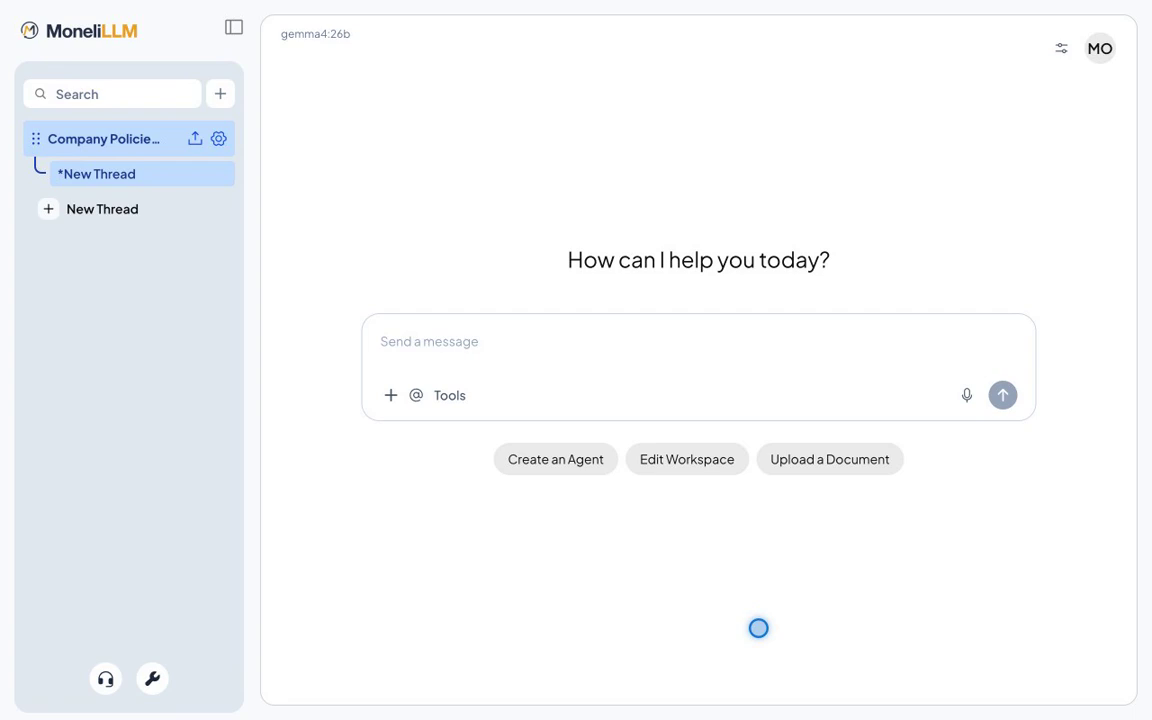
Step: Send the question 'When do backups run, and how long is assistant chat history kept?' to the workspace chat
{"action": "type", "text": "When do backups run, and how long is assistant chat history kept?"}
{"action": "key", "text": "Return"}
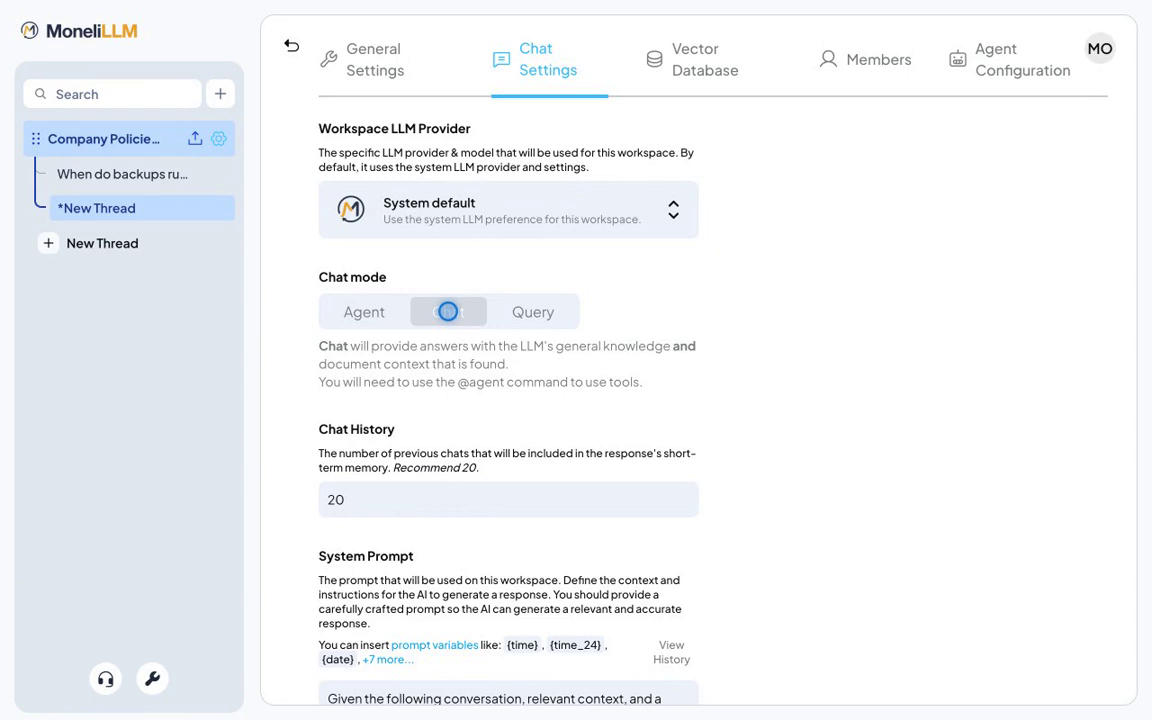
Step: Try the Query and Agent chat modes, then set Chat mode and save the workspace settings
{"action": "left_click", "coordinate": [532, 312]}
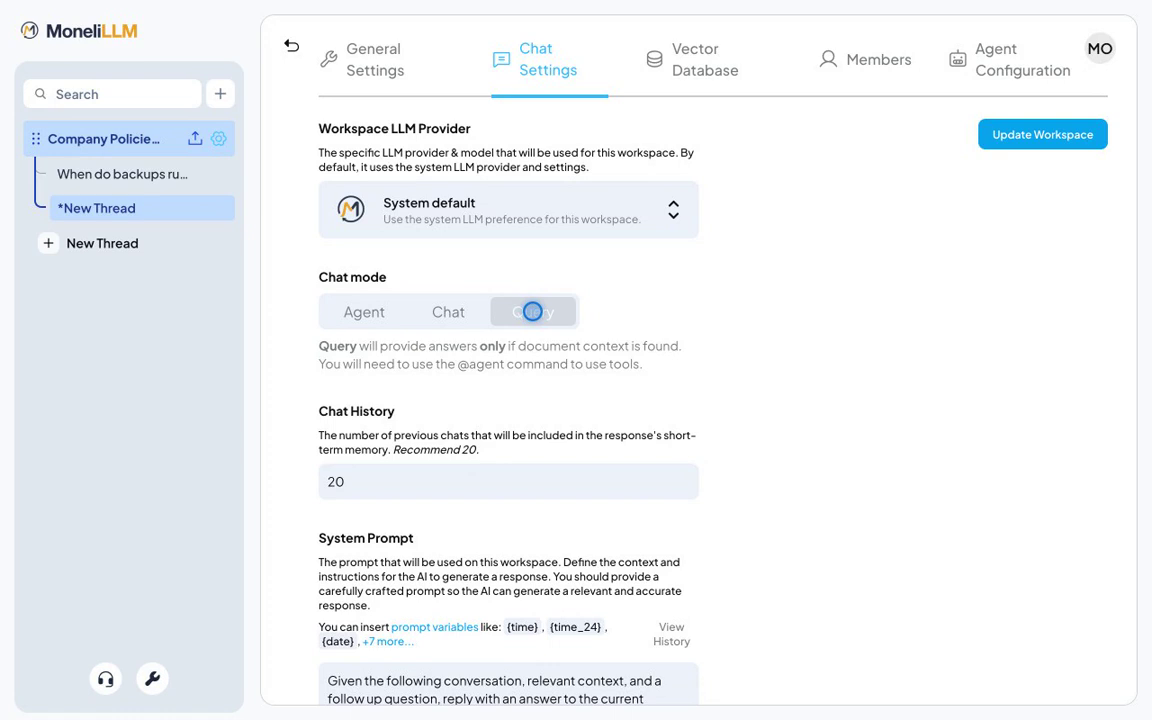
{"action": "left_click", "coordinate": [364, 312]}
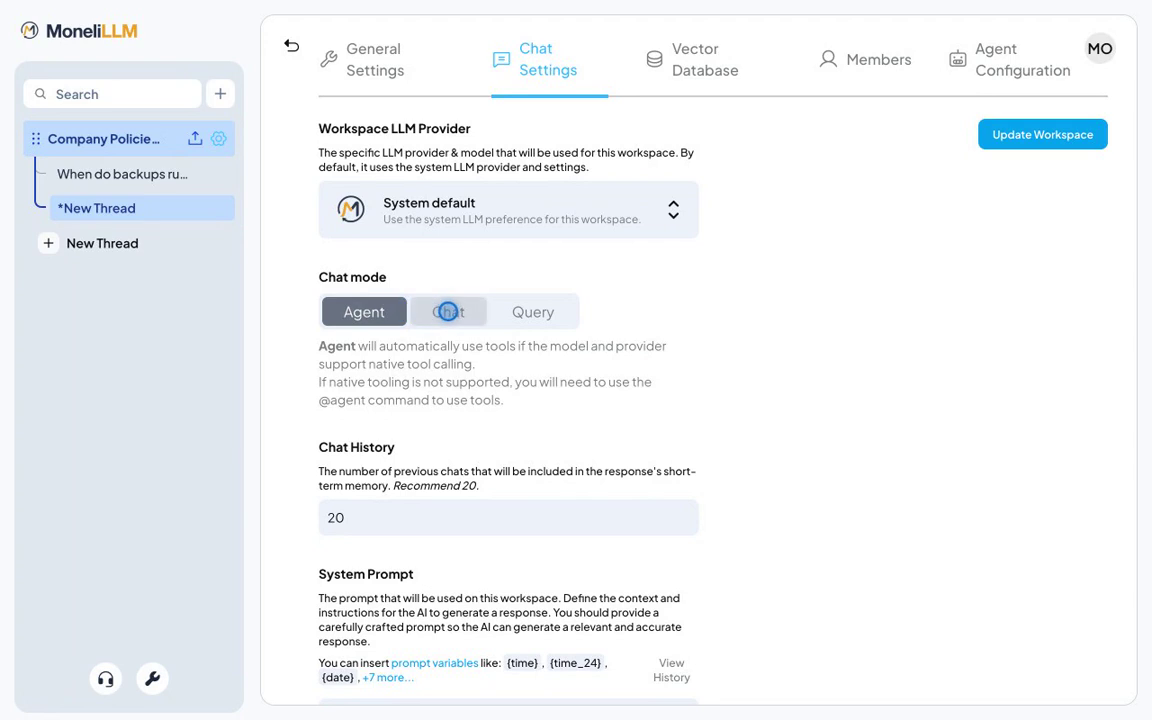
{"action": "left_click", "coordinate": [448, 312]}
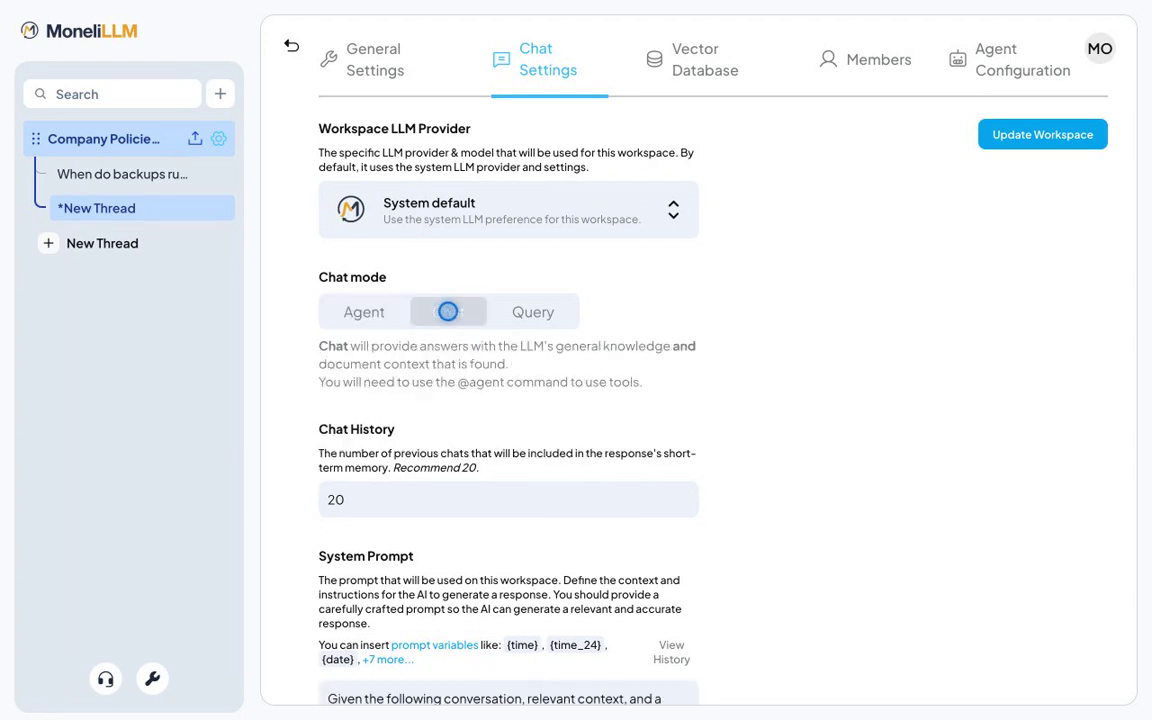
{"action": "left_click", "coordinate": [1041, 134]}
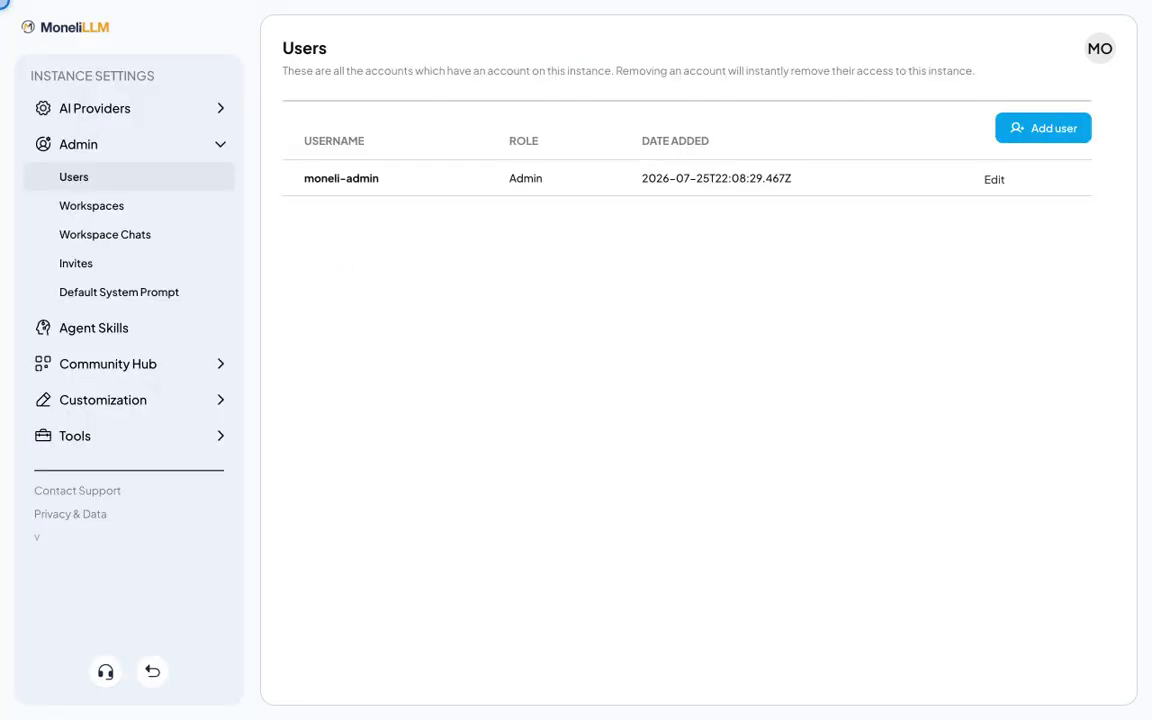
Step: Create user demo-manager-9588 with a password and the Manager role
{"action": "left_click", "coordinate": [576, 134]}
{"action": "type", "text": "demo-manager-9588"}
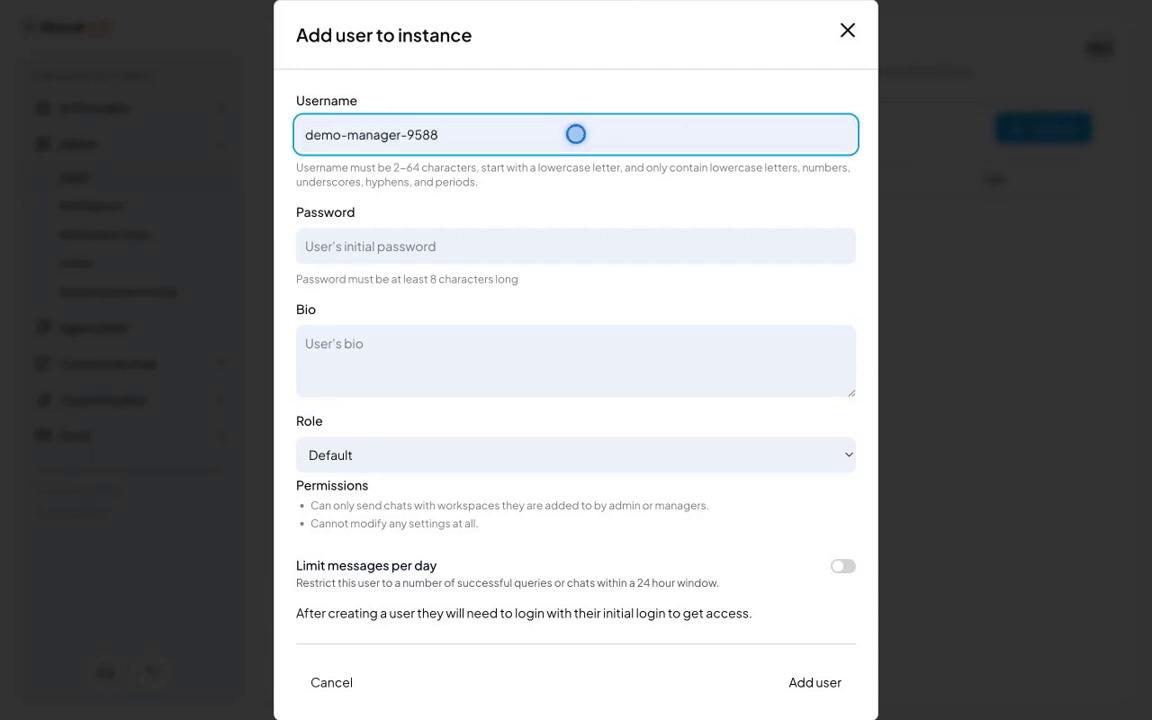
{"action": "left_click", "coordinate": [576, 246]}
{"action": "type", "text": "DemoPass12345"}
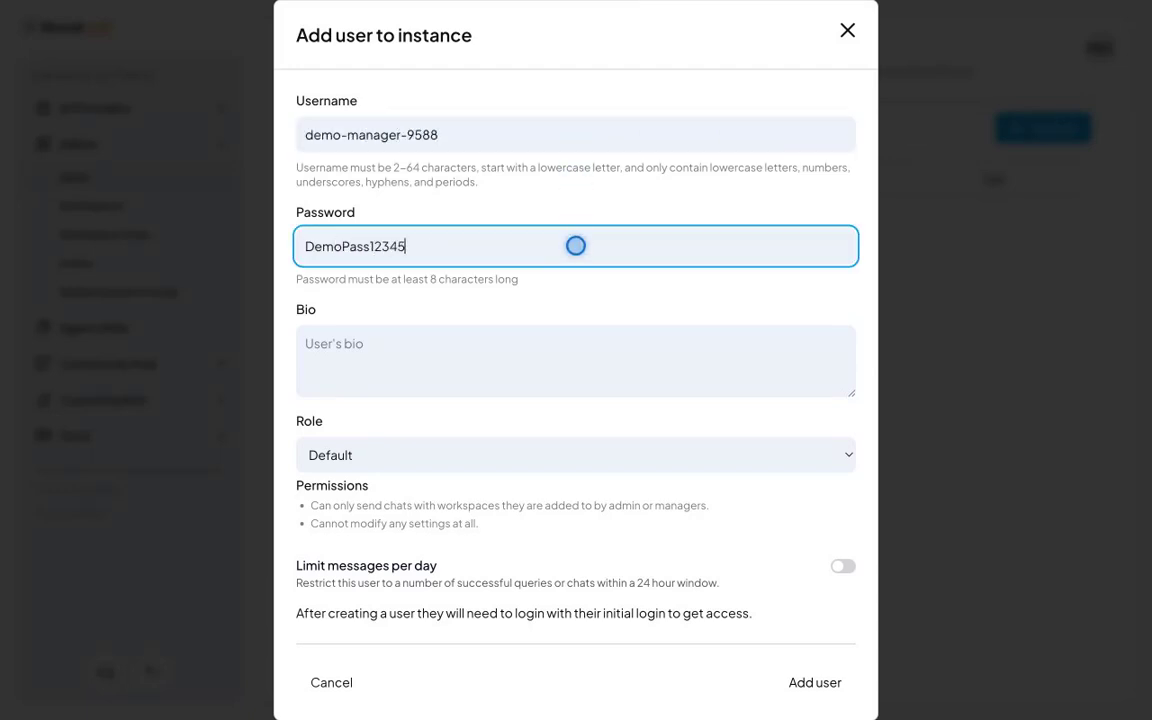
{"action": "left_click", "coordinate": [576, 455]}
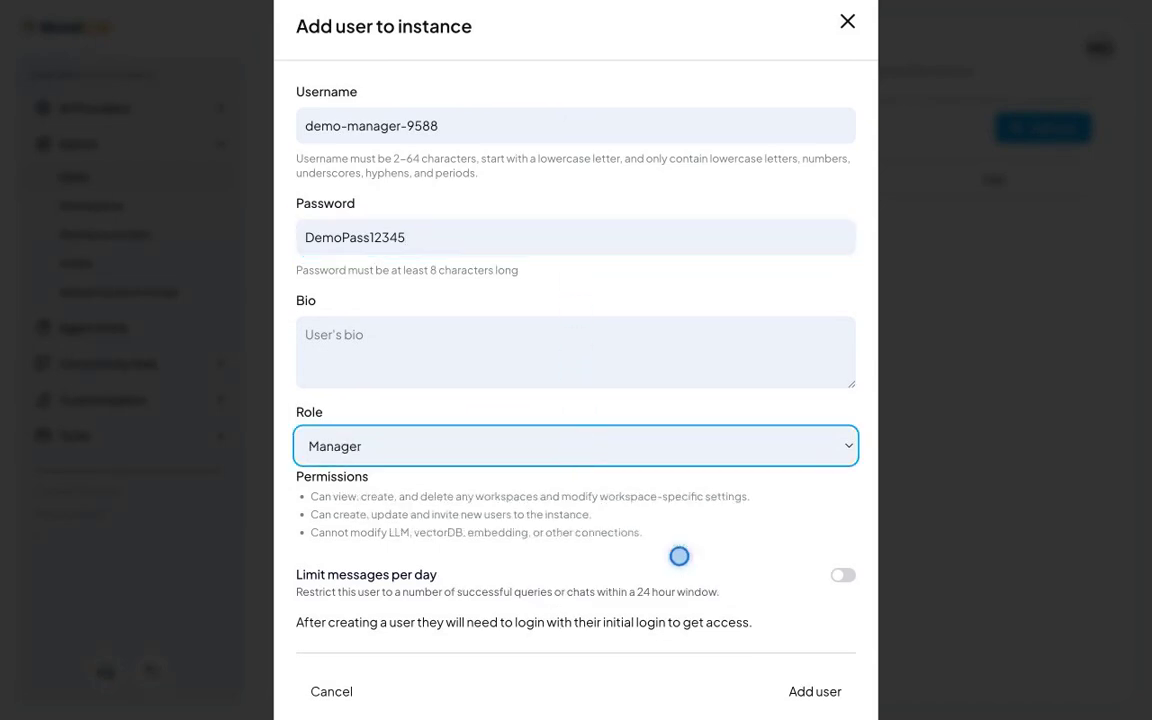
{"action": "left_click", "coordinate": [814, 690]}
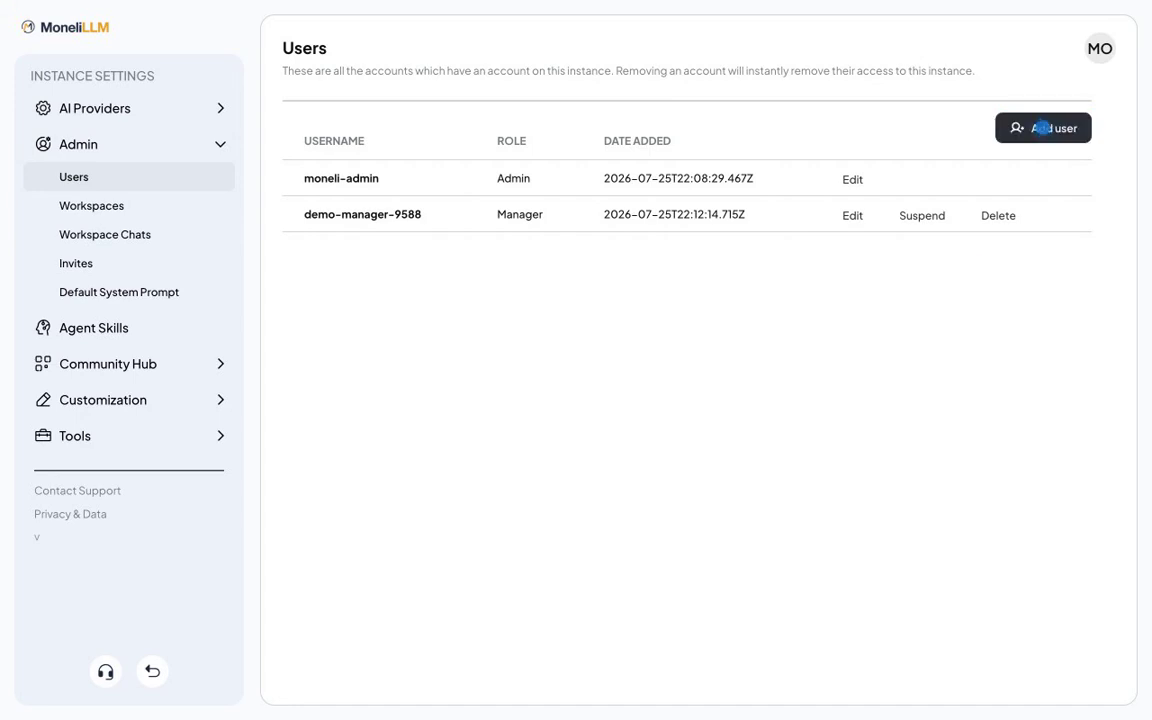
Step: Create user demo-member-9588 with a password, keeping the Default role
{"action": "left_click", "coordinate": [1041, 127]}
{"action": "type", "text": "demo-member-9588"}
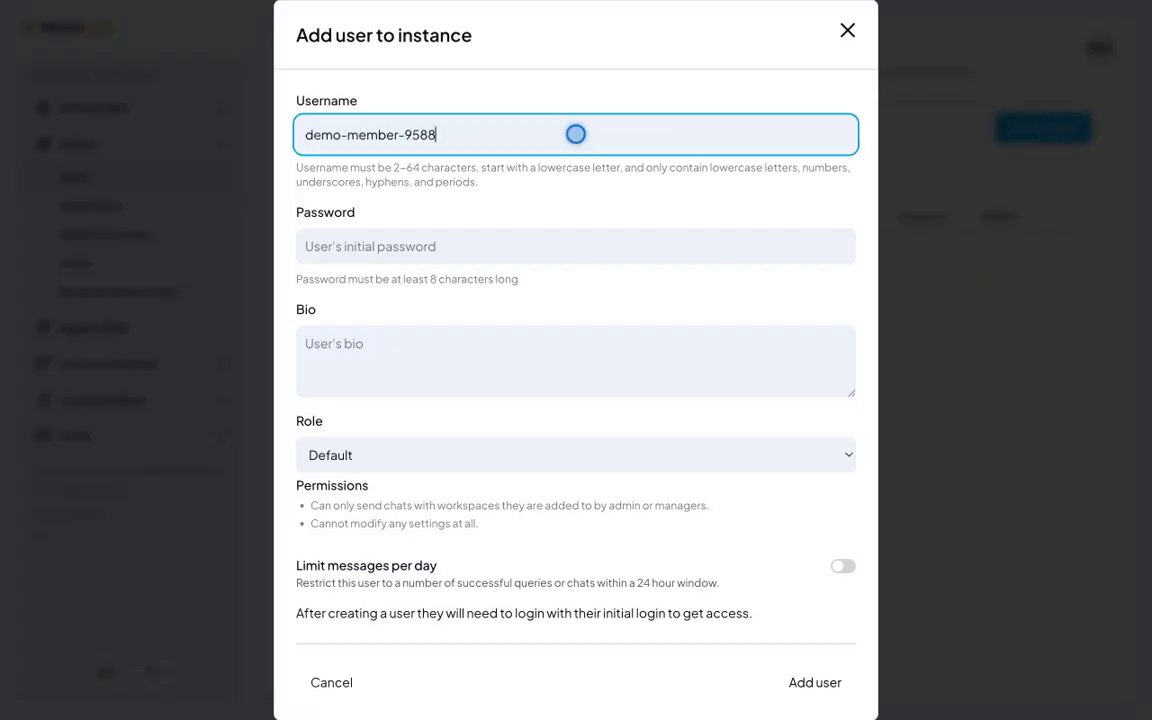
{"action": "left_click", "coordinate": [576, 246]}
{"action": "type", "text": "DemoPass12345"}
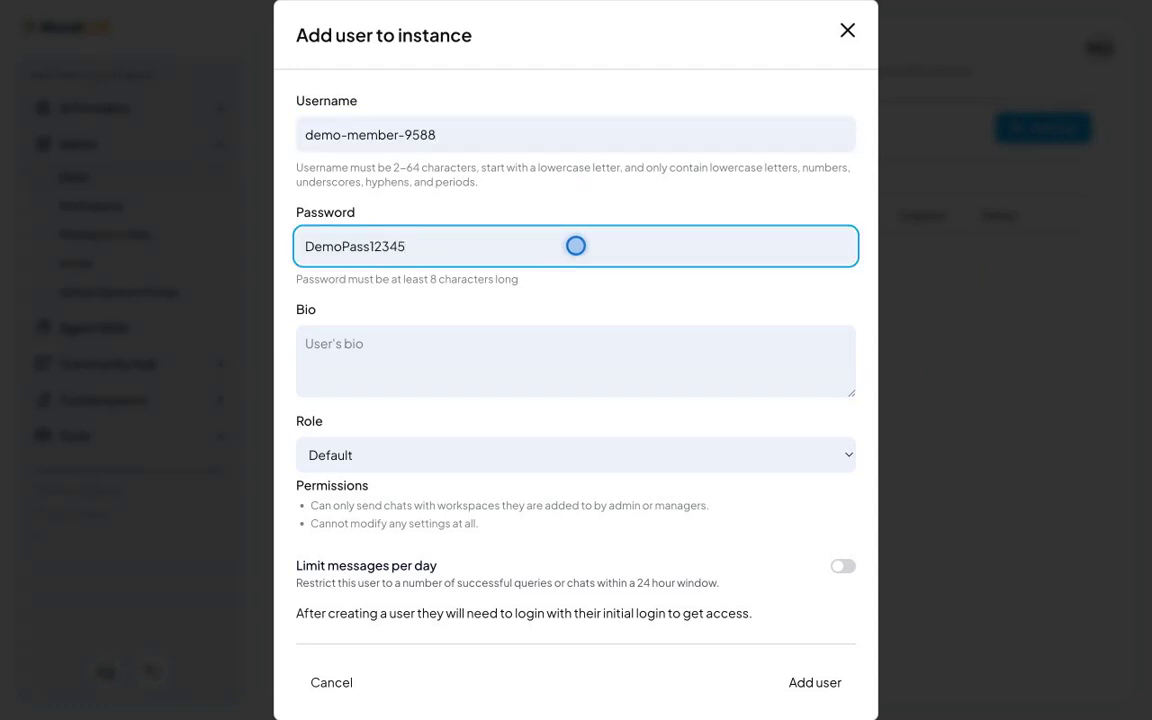
{"action": "left_click", "coordinate": [576, 455]}
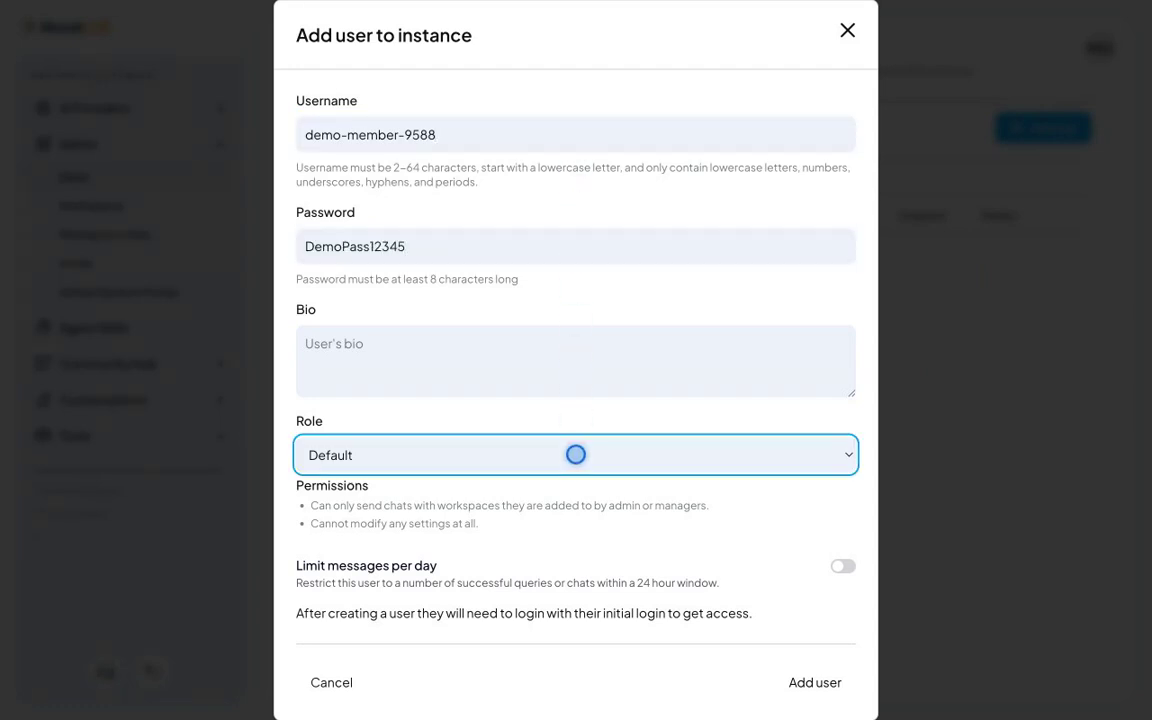
{"action": "left_click", "coordinate": [814, 682]}
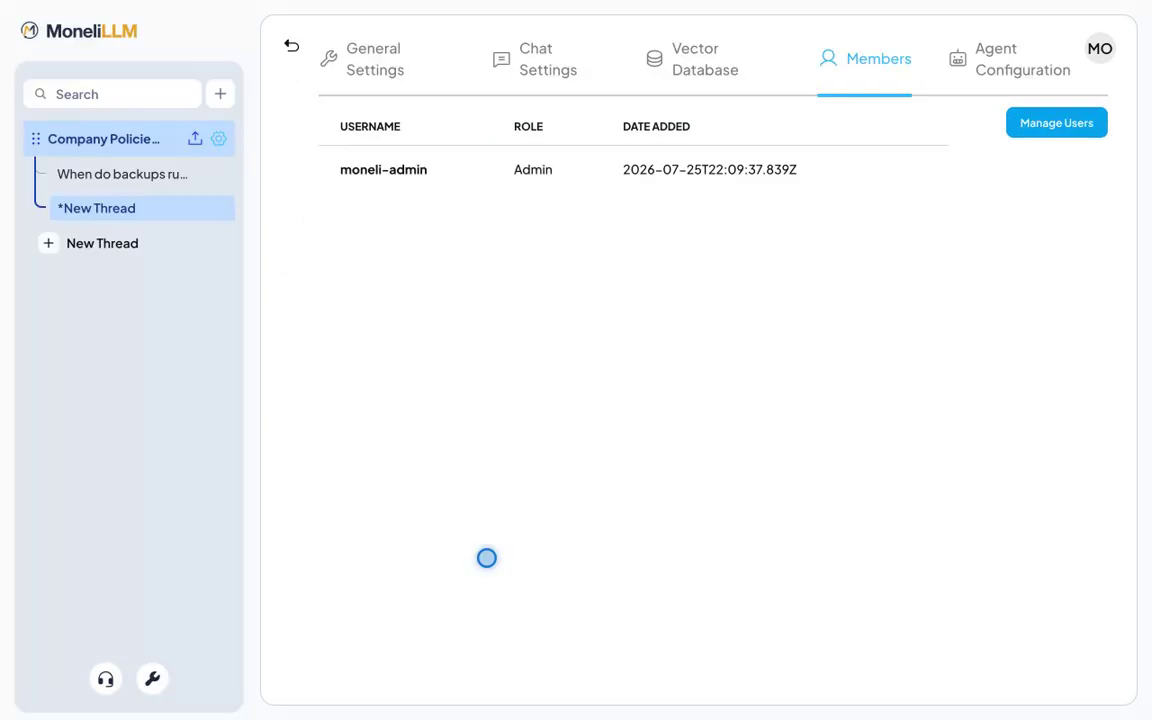
Step: Add demo-member-9588 to the Company Policies workspace members and save the member list
{"action": "left_click", "coordinate": [1056, 122]}
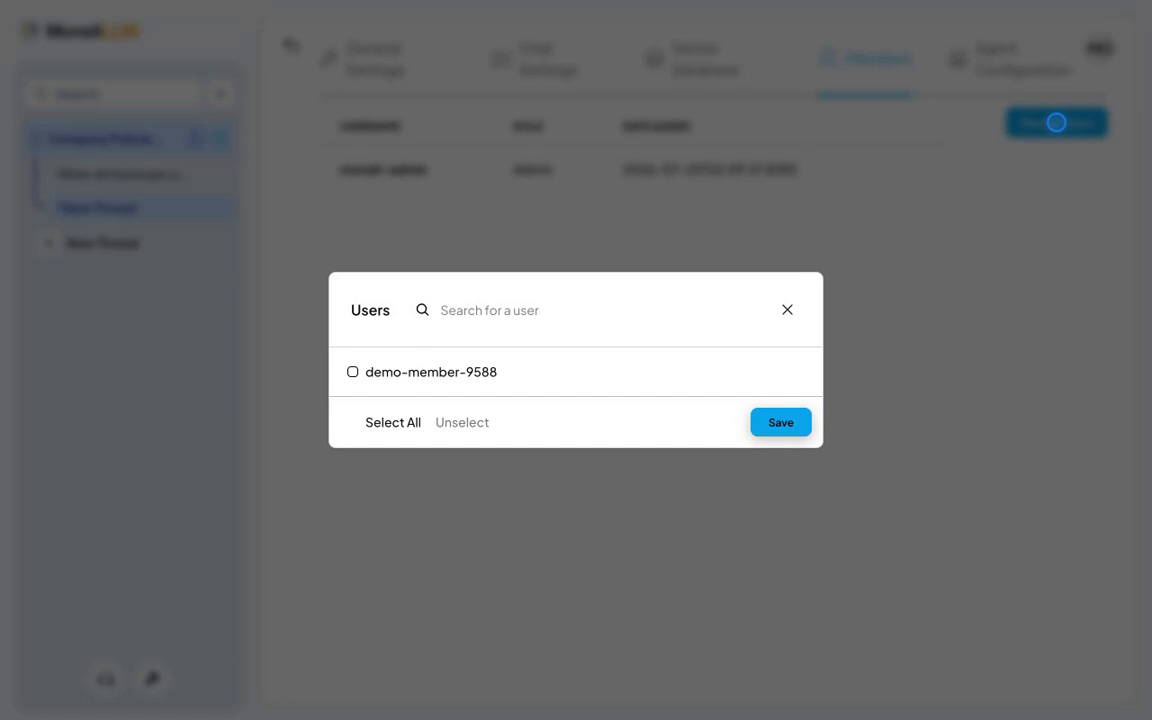
{"action": "left_click", "coordinate": [430, 372]}
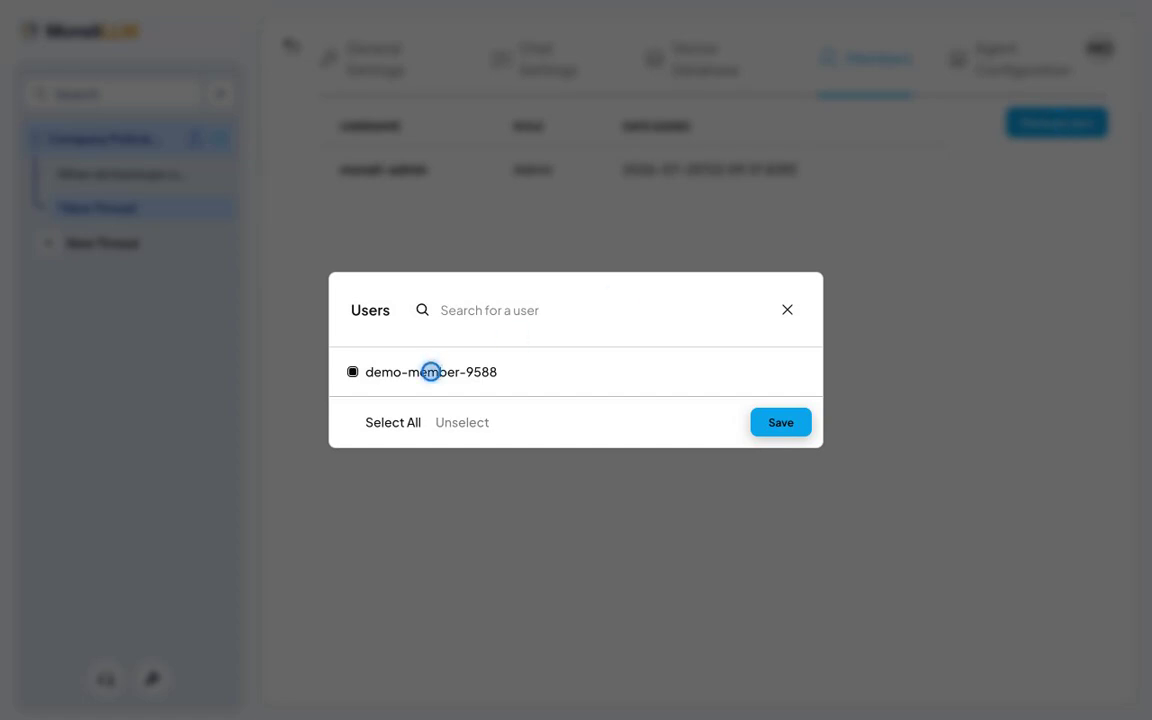
{"action": "left_click", "coordinate": [781, 422]}
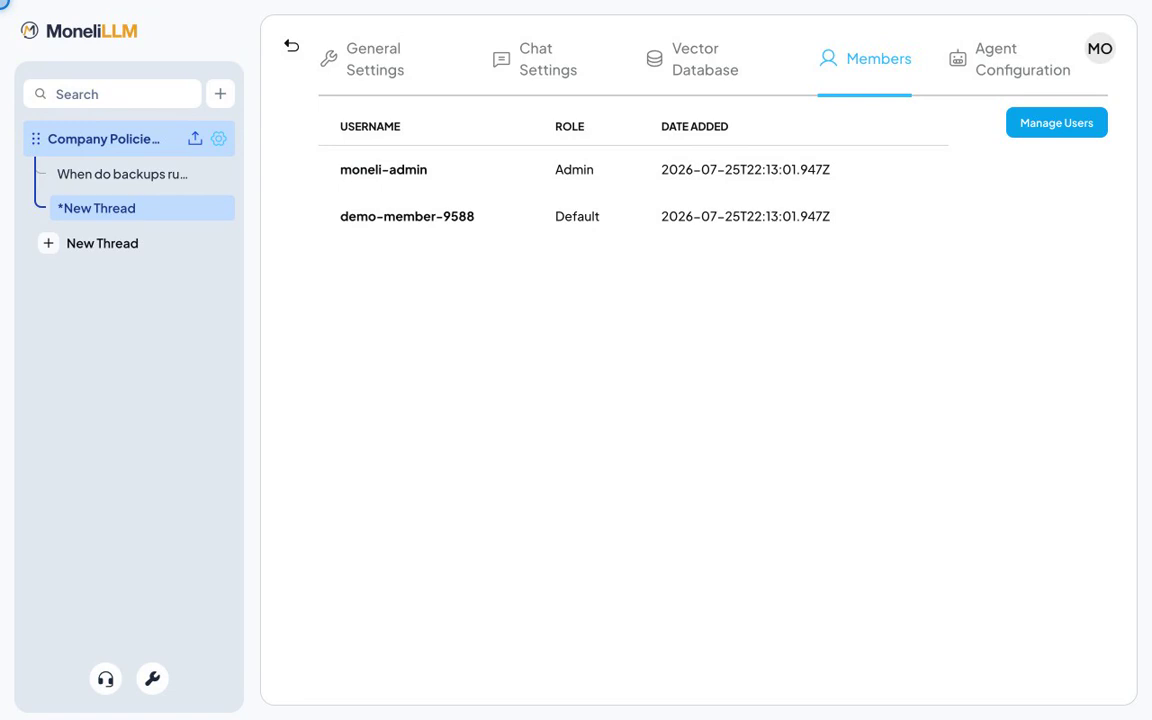
Step: View the Help & Guide pages, then return to the Company Policies workspace's chat thread
{"action": "left_click", "coordinate": [105, 679]}
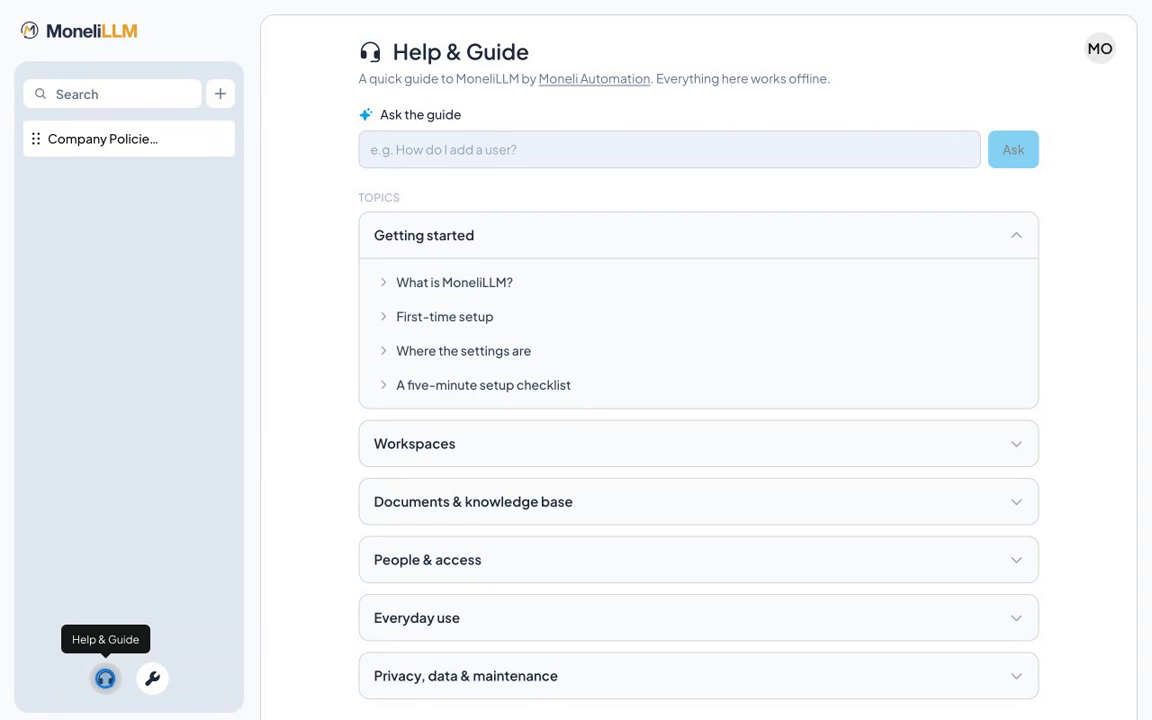
{"action": "left_click", "coordinate": [105, 678]}
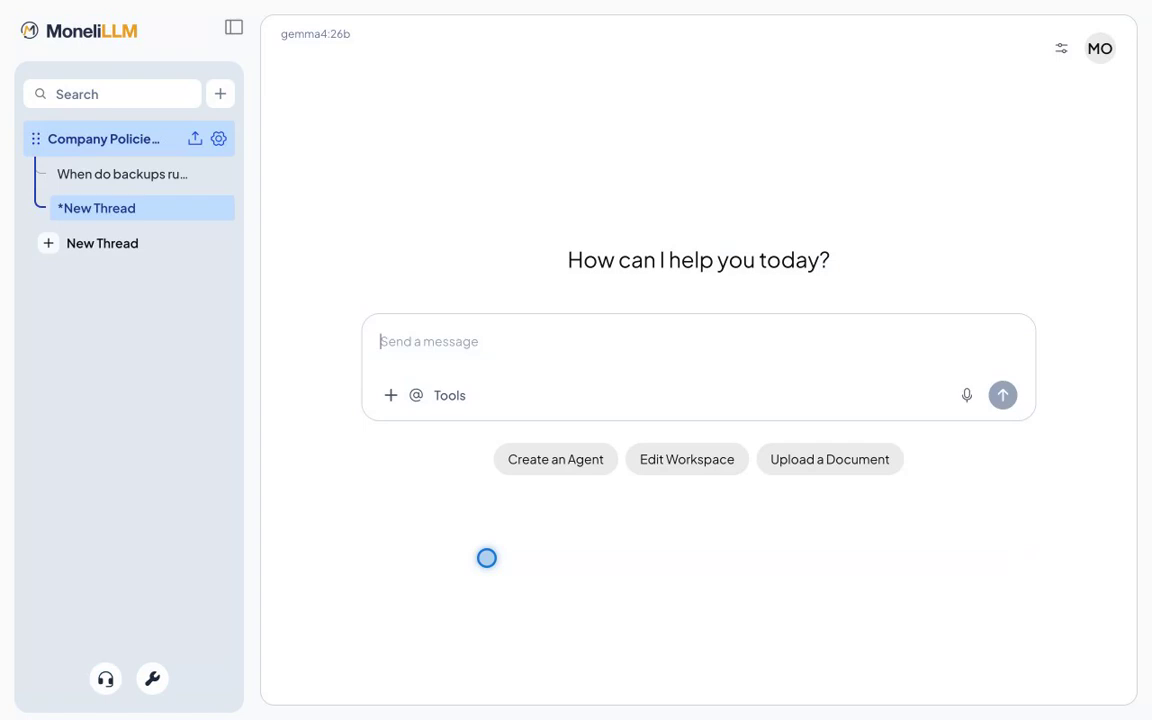